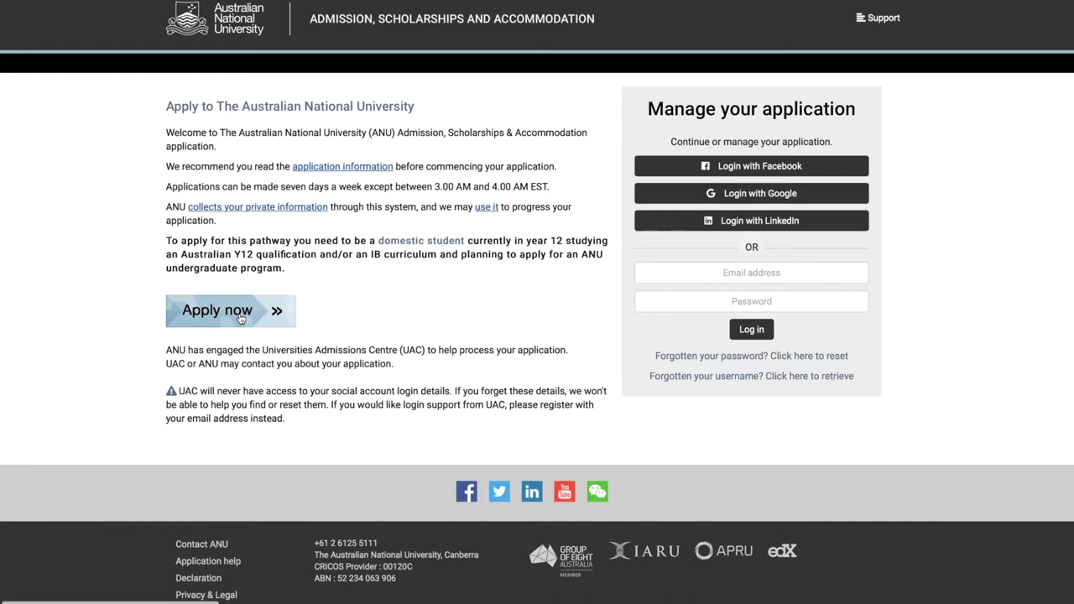
click(241, 318)
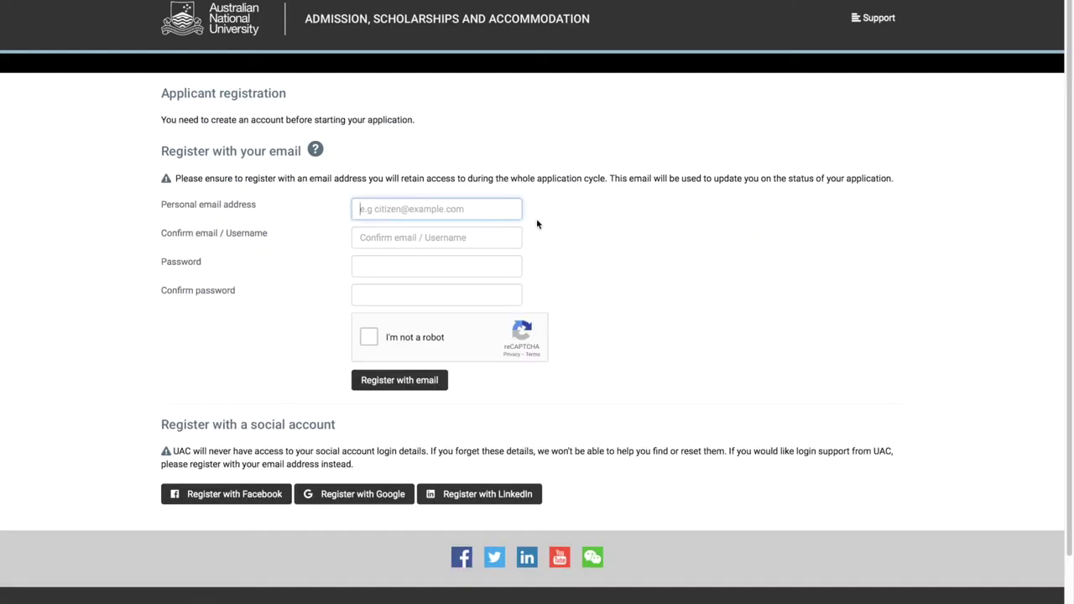
text(test@anu1.edu.au)
key(Tab)
text(test@)
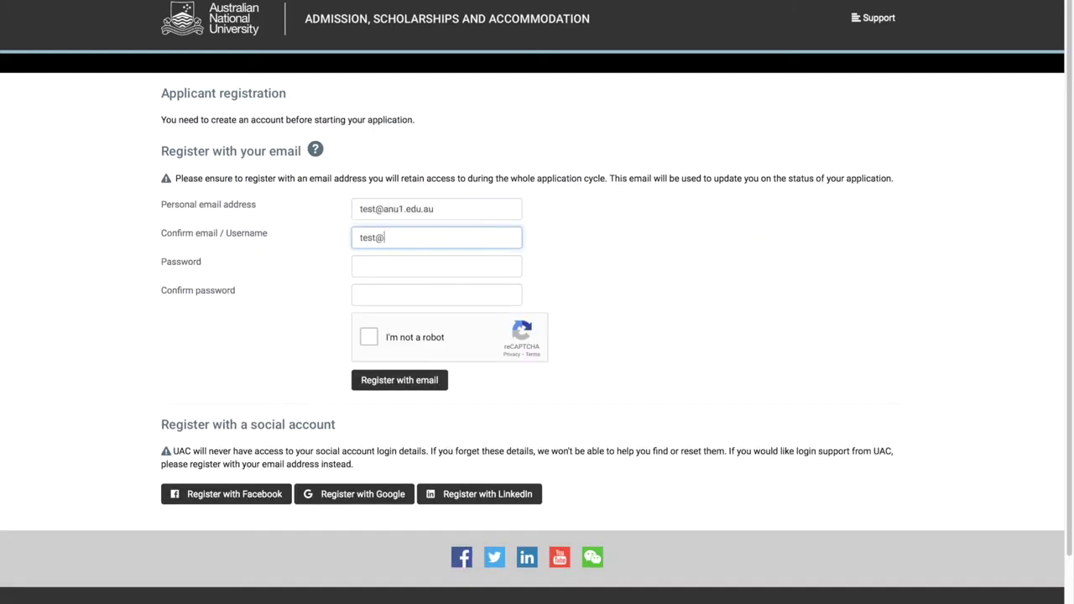
text(anu1.edu.au)
key(Tab)
key(Tab)
click(382, 338)
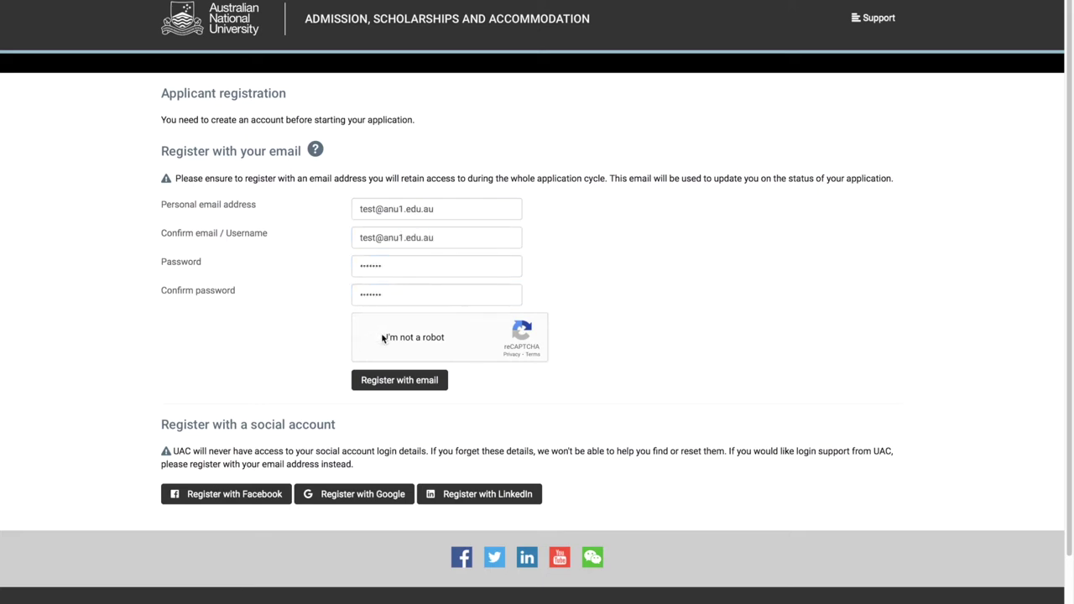
click(423, 382)
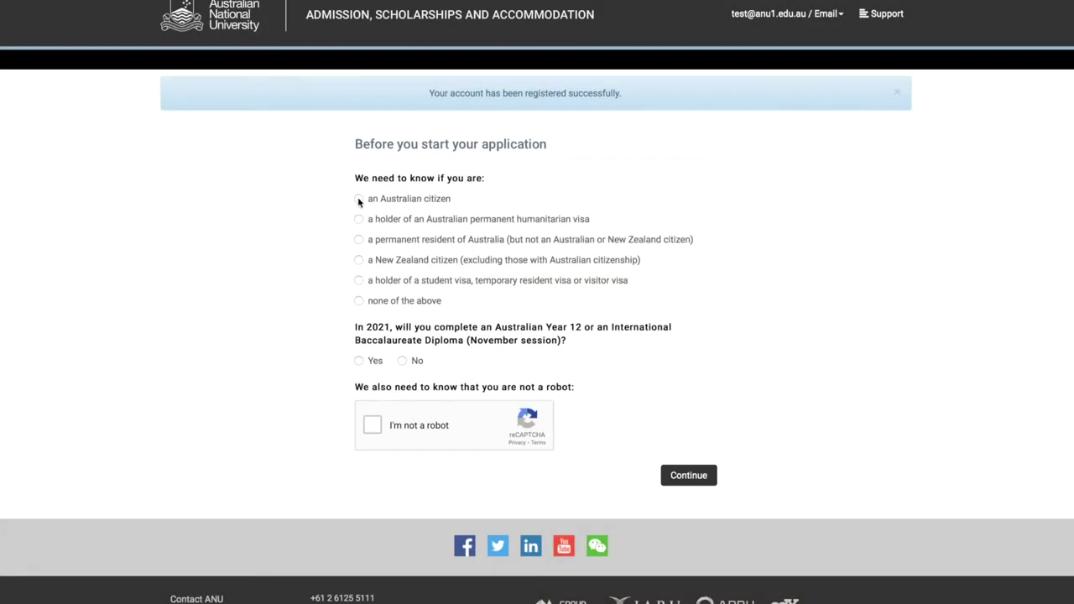
Step: Answer the eligibility questions: Australian citizen, Year 12 completed in 2021, robot check passed
click(359, 200)
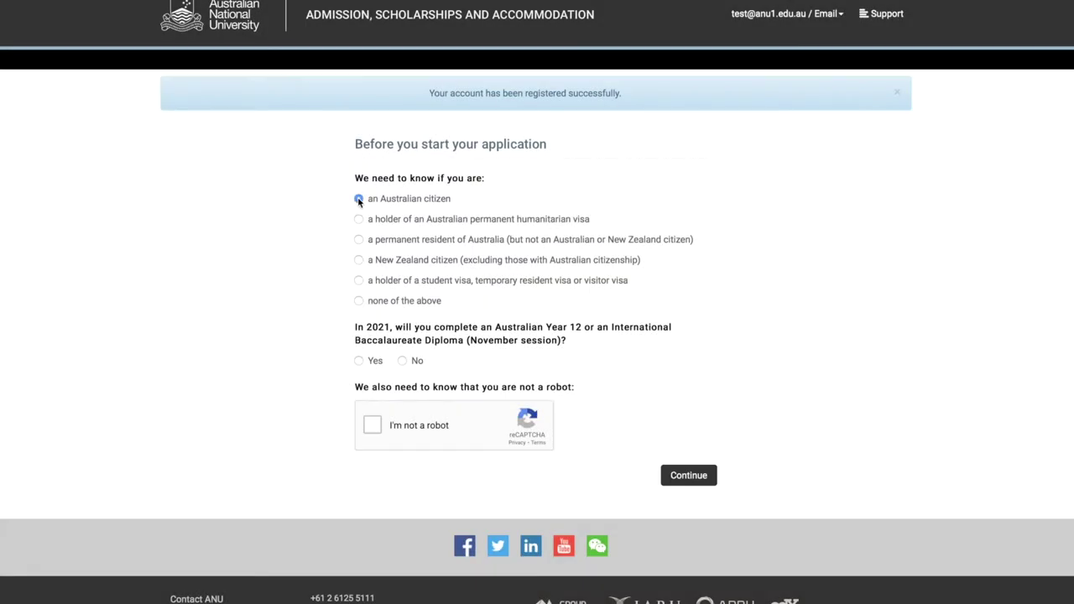
click(359, 363)
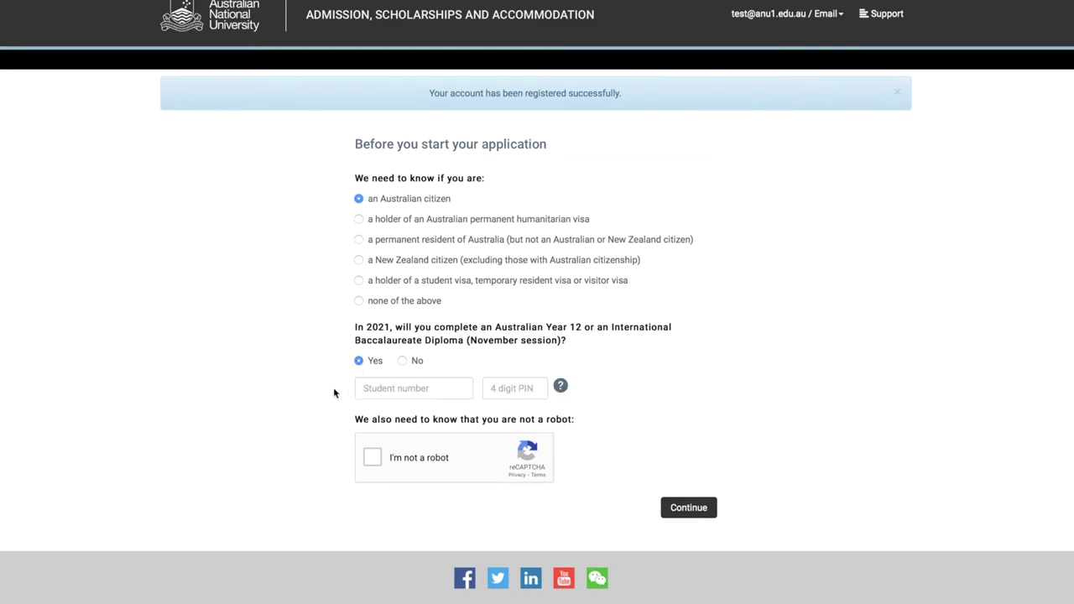
click(372, 457)
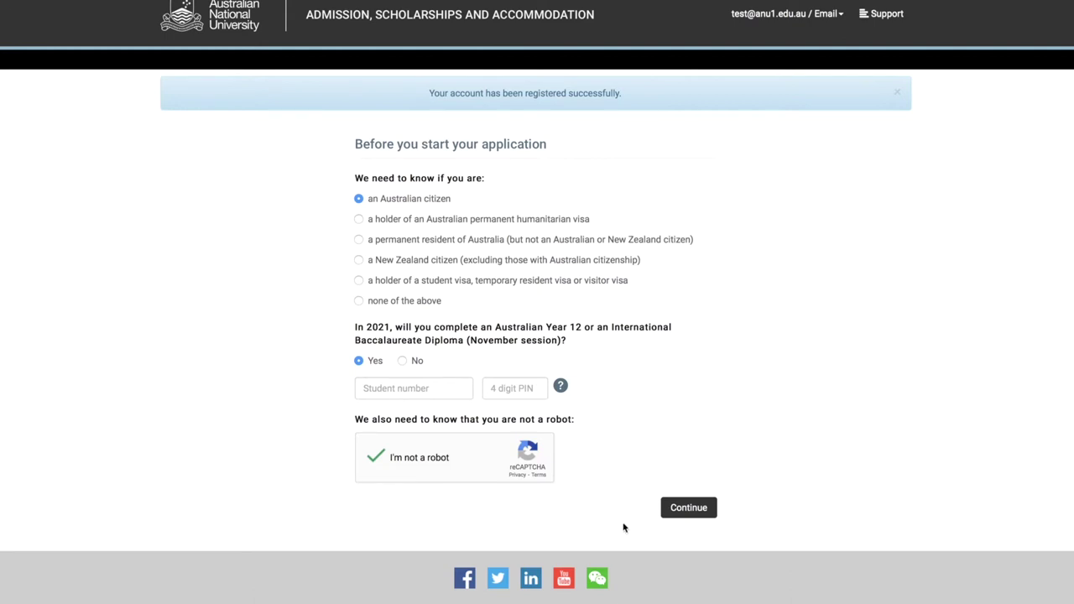
click(688, 514)
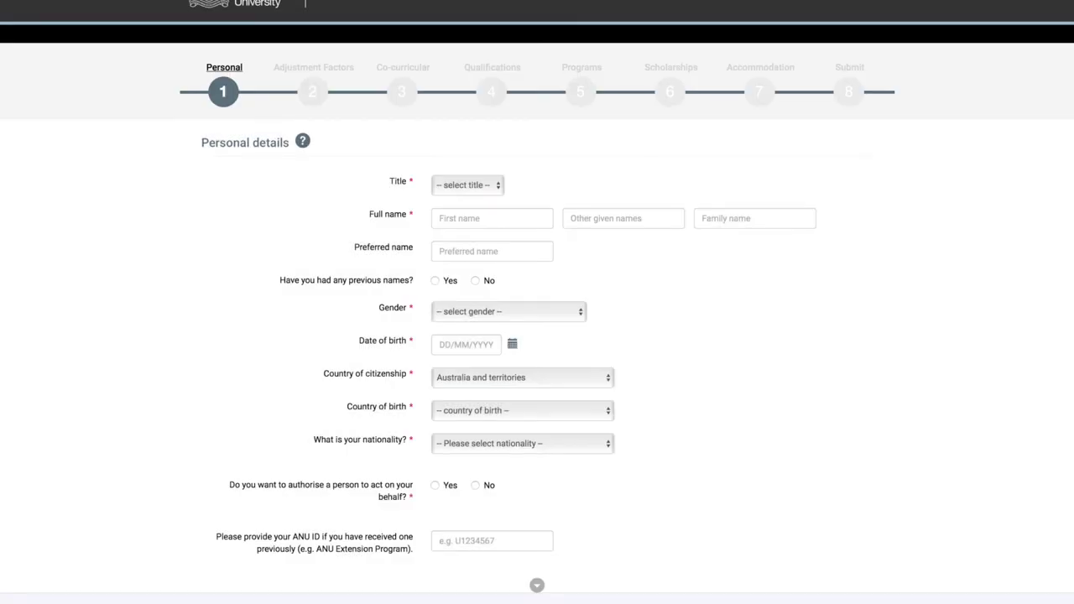
Step: Scroll through the whole Personal details form to its end
scroll(537, 303, down, 1)
scroll(537, 302, down, 1)
scroll(537, 302, down, 1)
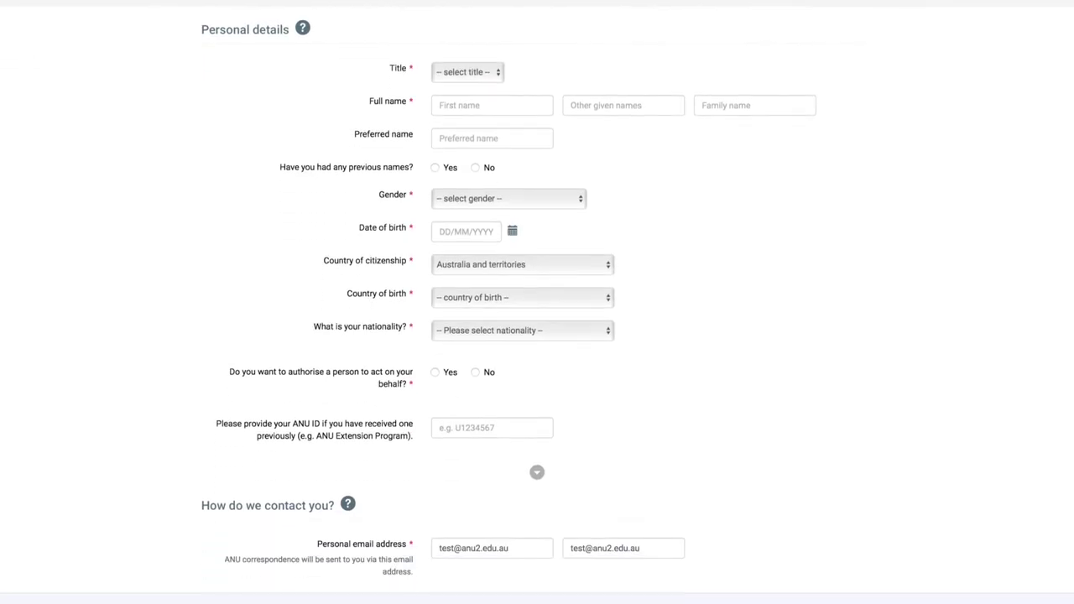
scroll(538, 303, down, 1)
scroll(537, 302, down, 1)
scroll(537, 302, down, 1)
scroll(537, 302, down, 1)
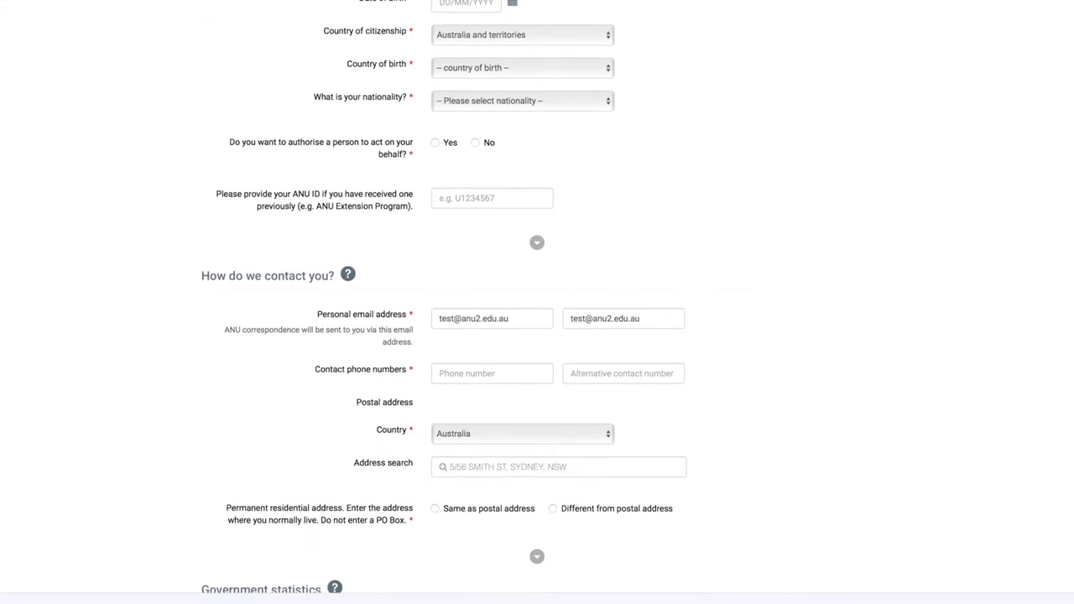
scroll(537, 303, down, 1)
scroll(537, 302, down, 1)
scroll(537, 302, down, 1)
scroll(537, 302, down, 1)
scroll(537, 302, down, 1)
scroll(537, 302, down, 1)
scroll(537, 303, down, 1)
scroll(537, 302, down, 1)
scroll(537, 302, down, 1)
scroll(537, 302, down, 1)
scroll(538, 302, down, 1)
scroll(538, 302, down, 1)
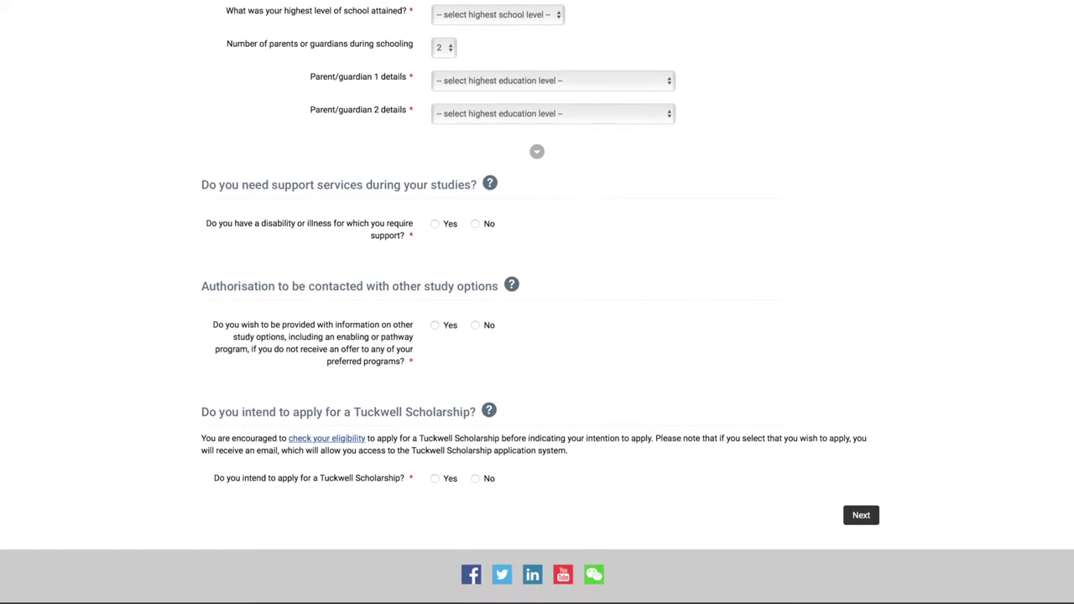
scroll(537, 302, down, 1)
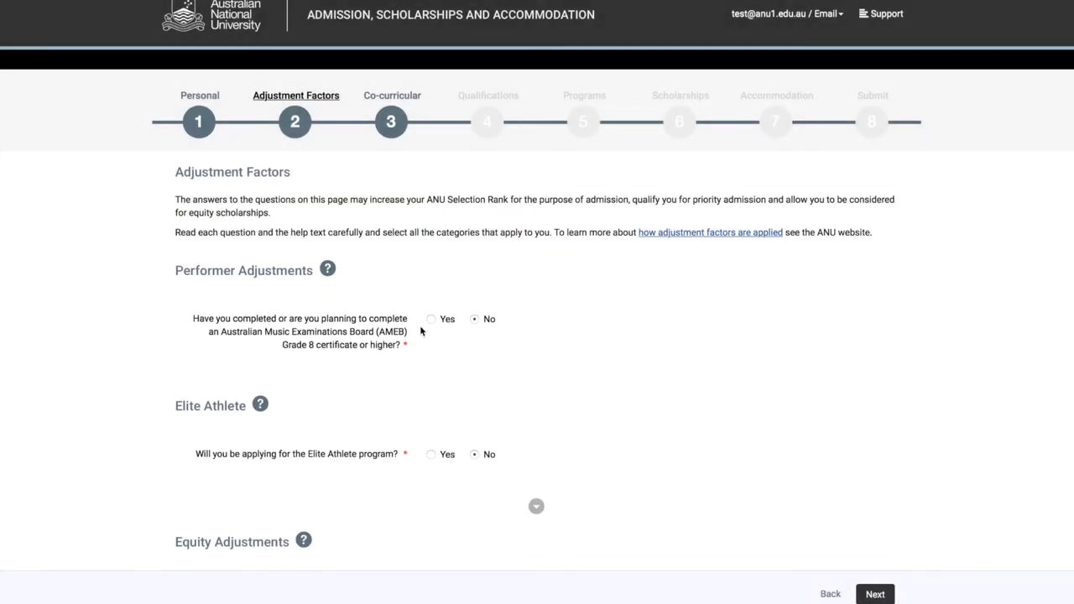
Step: Answer No to the AMEB music exam question and scroll through the adjustments
click(475, 320)
scroll(478, 353, down, 2)
scroll(479, 377, down, 3)
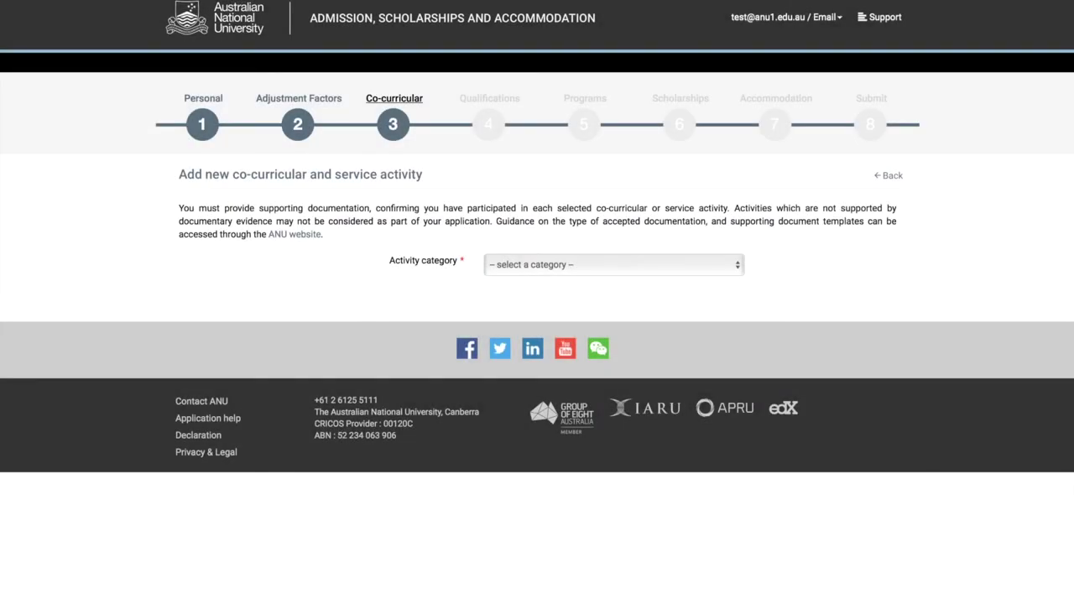
Step: Set the activity to Academic Extension Activities, Research Programs, QUT High School STEM internship
click(740, 266)
click(737, 267)
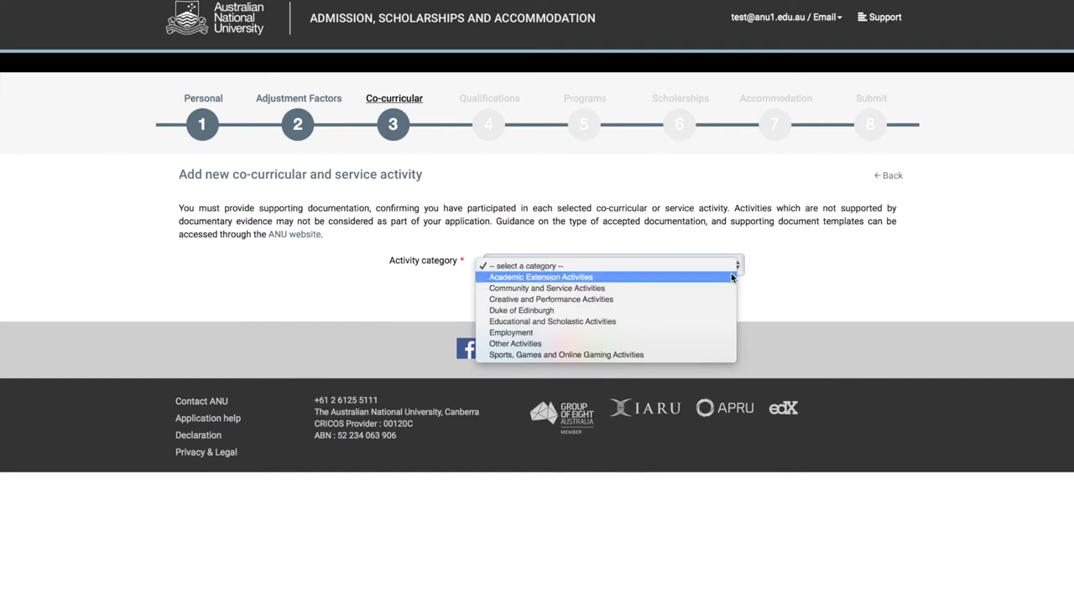
click(731, 278)
click(702, 300)
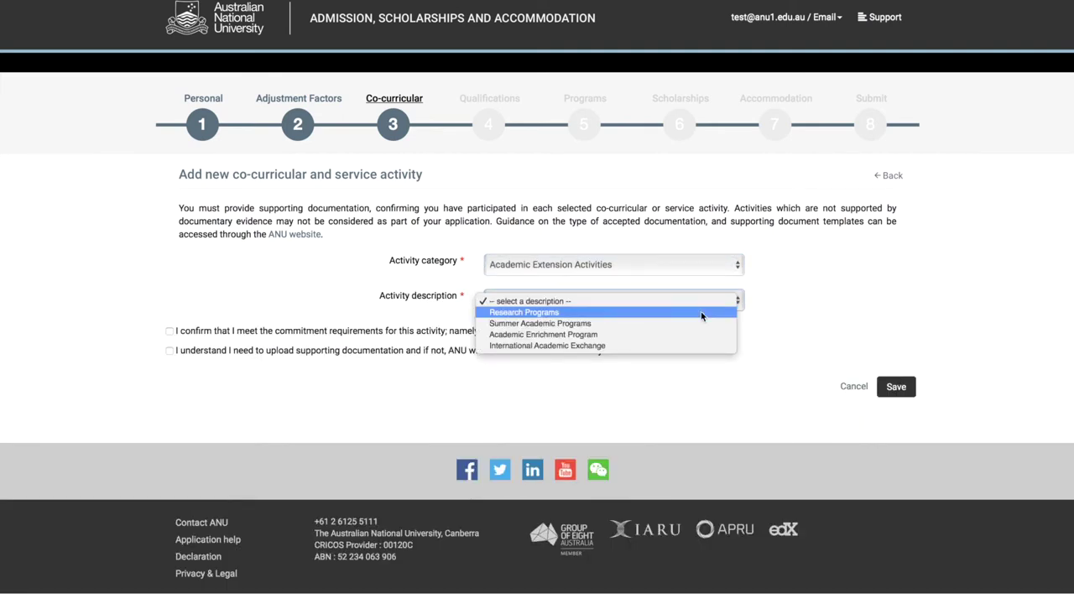
click(701, 312)
click(701, 336)
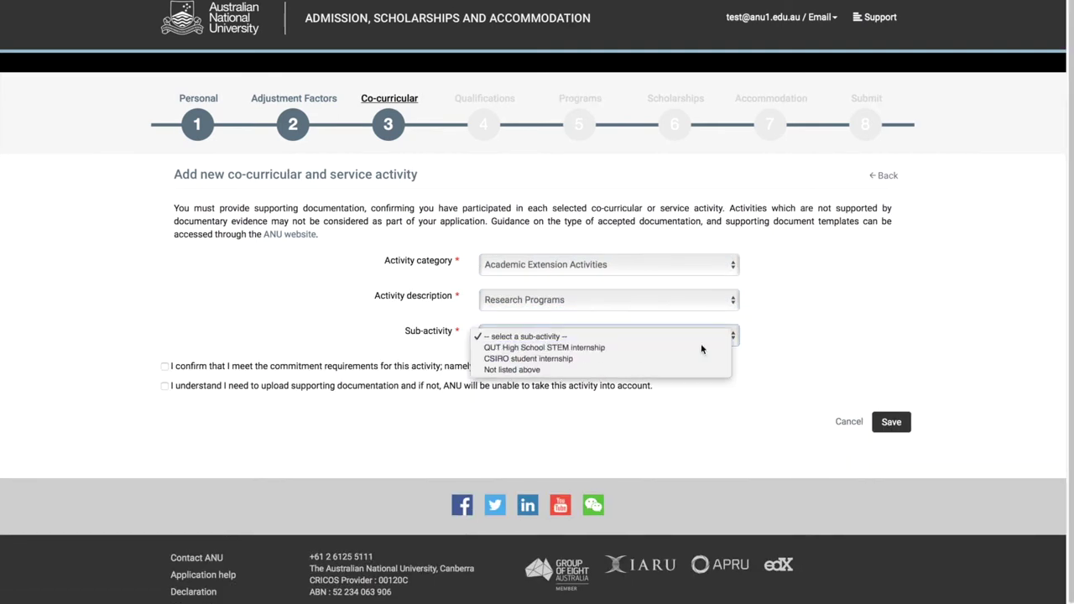
click(701, 348)
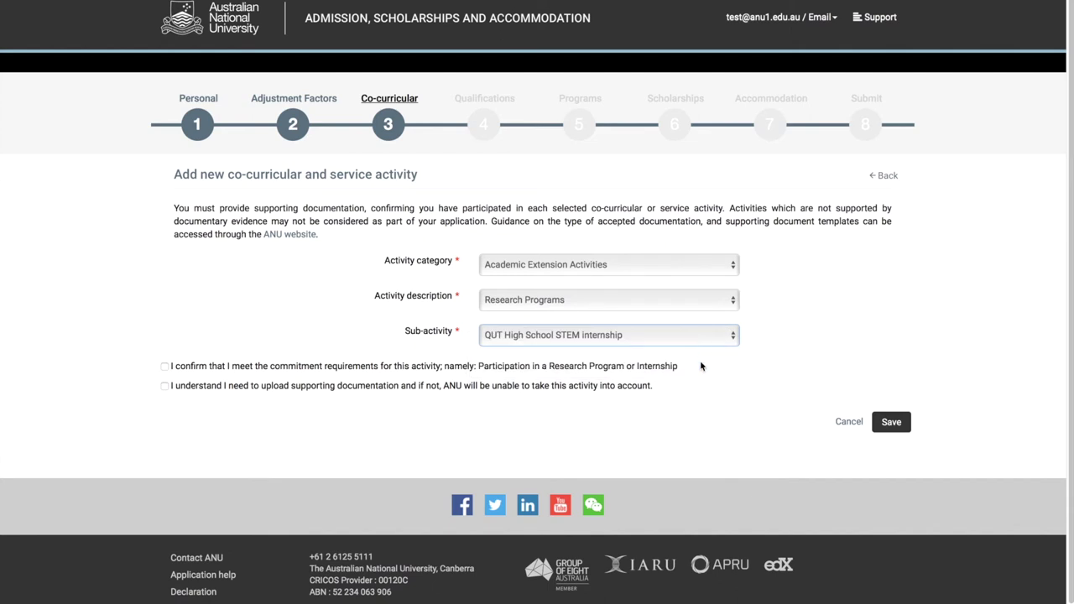
Step: Accept the commitment and documentation confirmations and save the activity
click(166, 369)
click(164, 386)
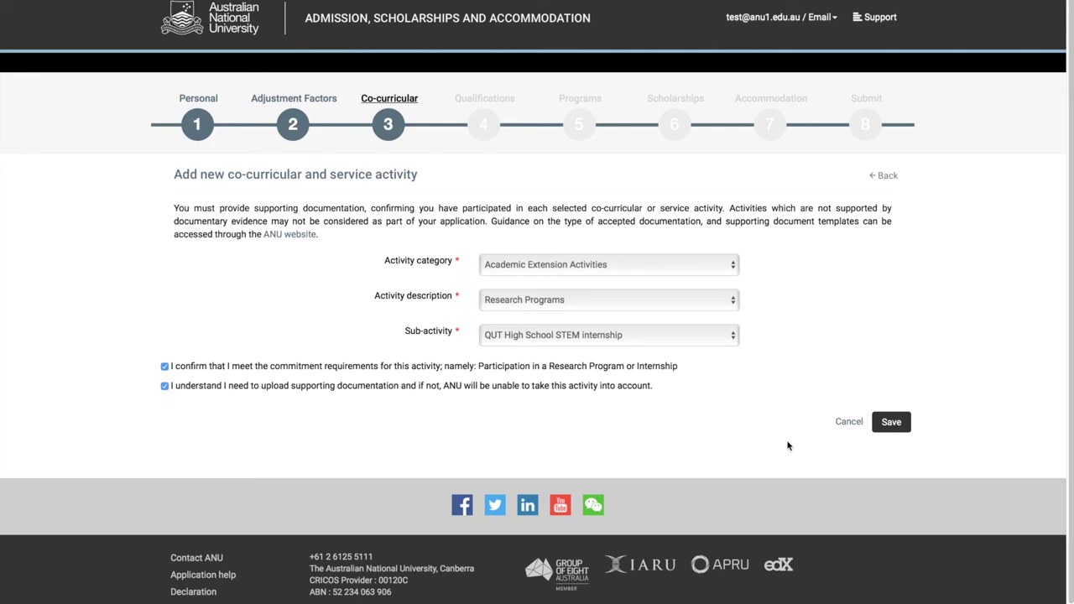
click(891, 423)
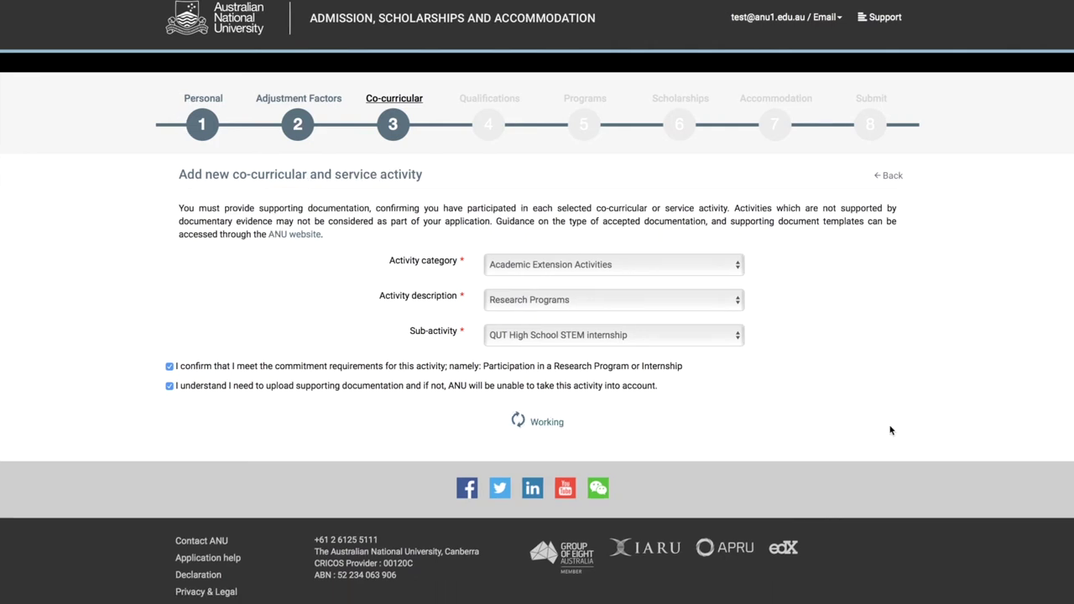
scroll(891, 431, down, 1)
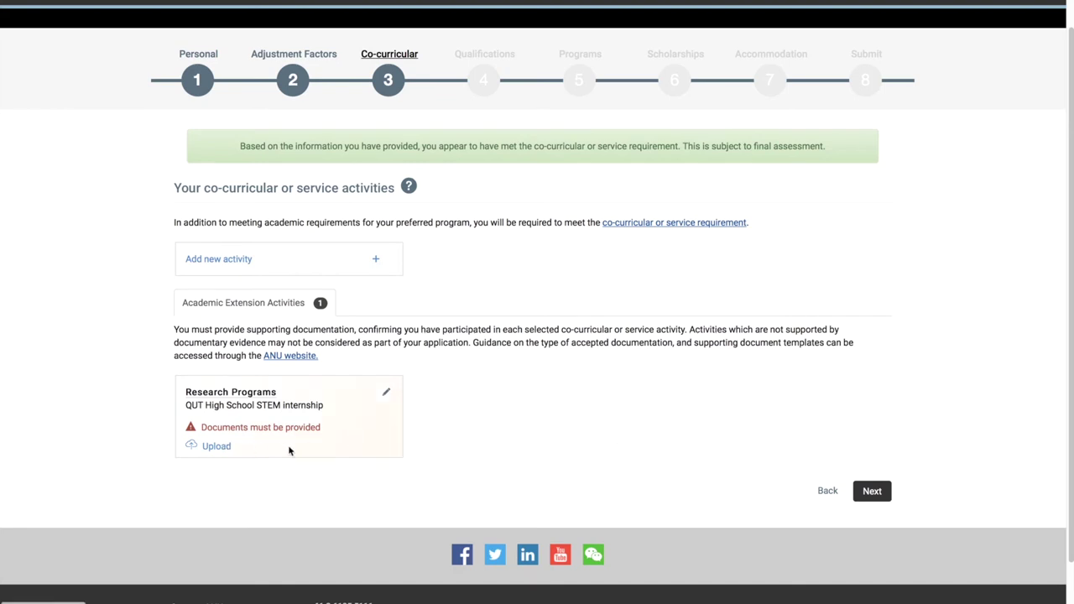
click(872, 492)
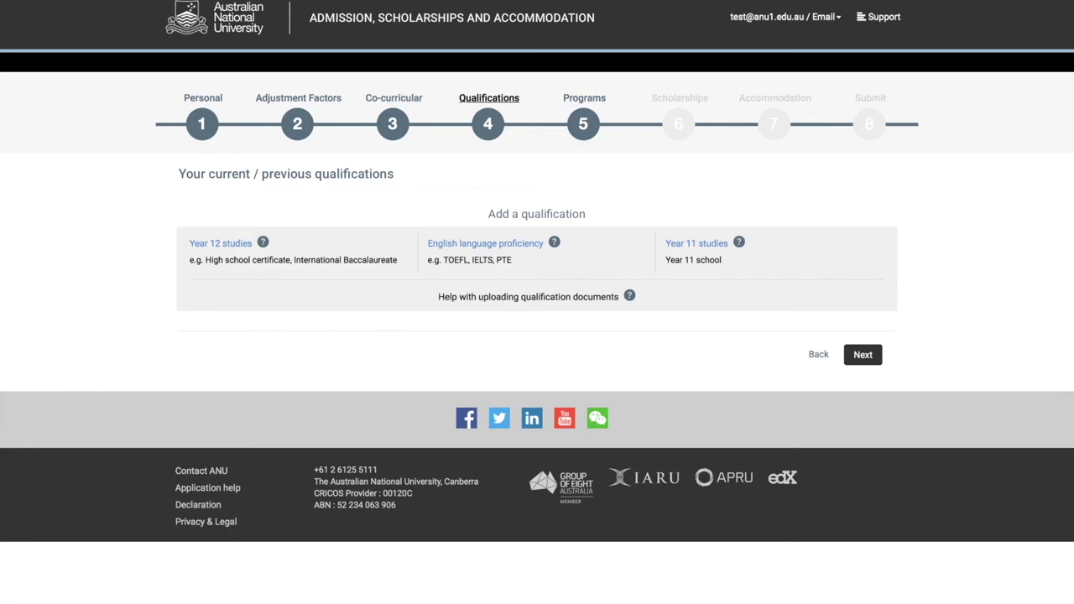
Step: Add Australian Year 12 studies at The Canberra College, with Year 11 also studied there
click(222, 245)
click(563, 73)
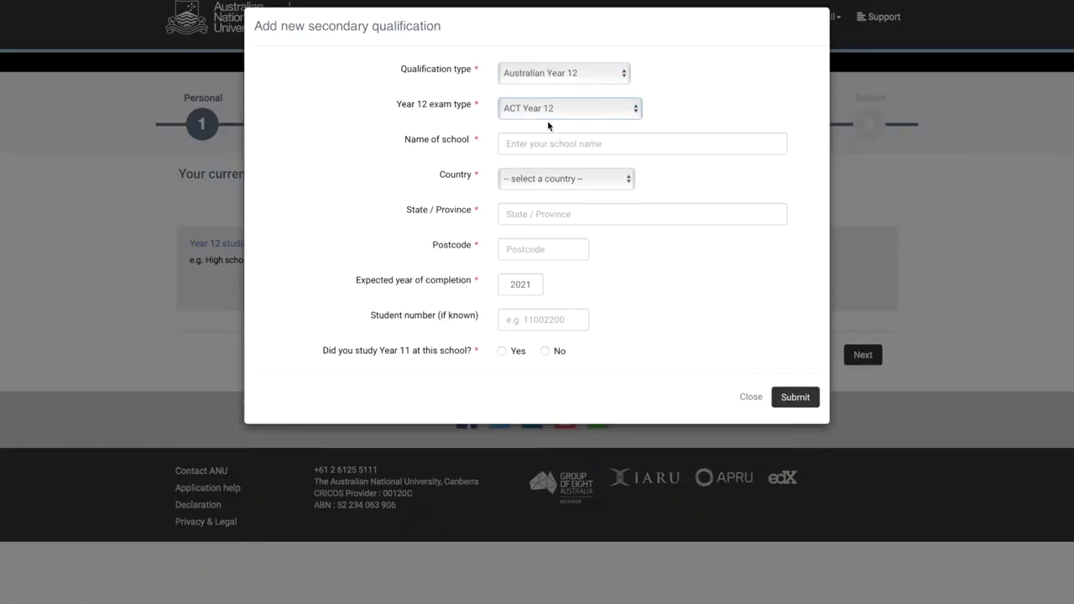
click(588, 144)
text(CANBE)
click(552, 160)
click(567, 179)
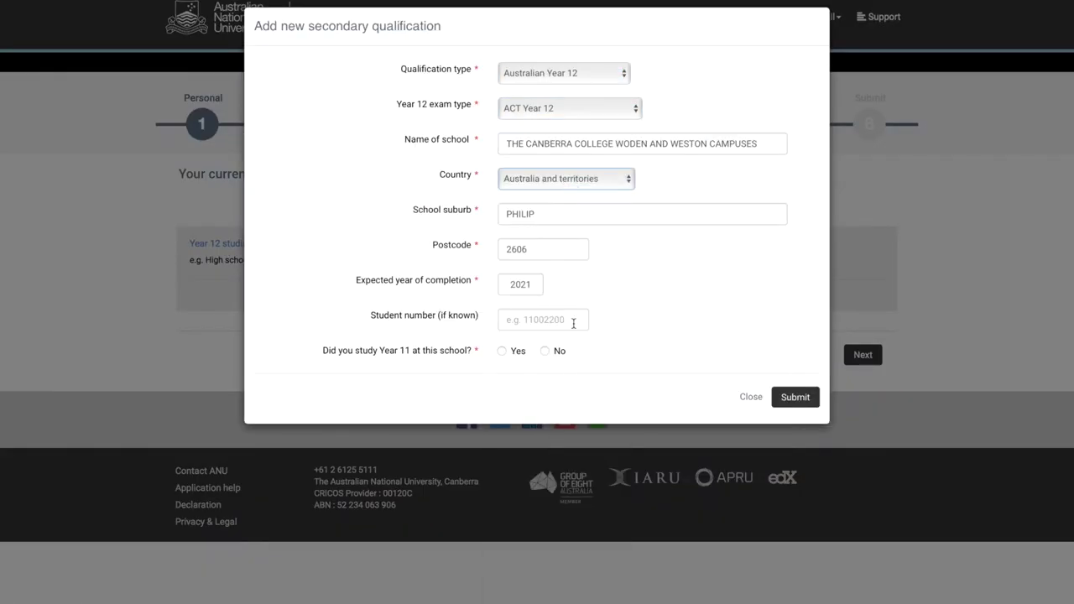
click(502, 351)
click(794, 397)
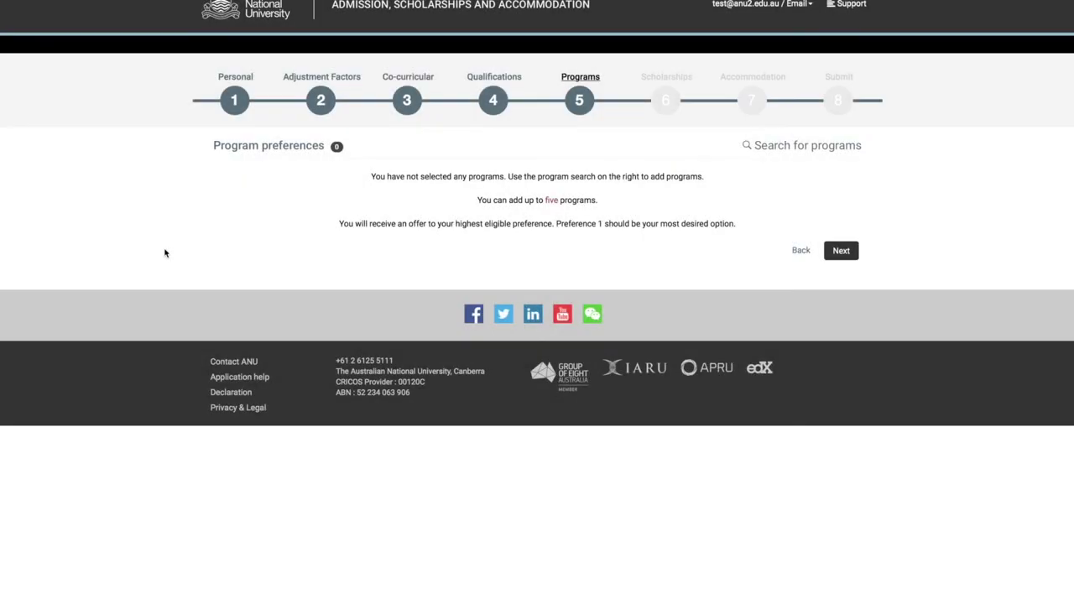
Step: Search program code 3116 and add Development Studies as a Semester 1 preference
click(779, 147)
click(494, 222)
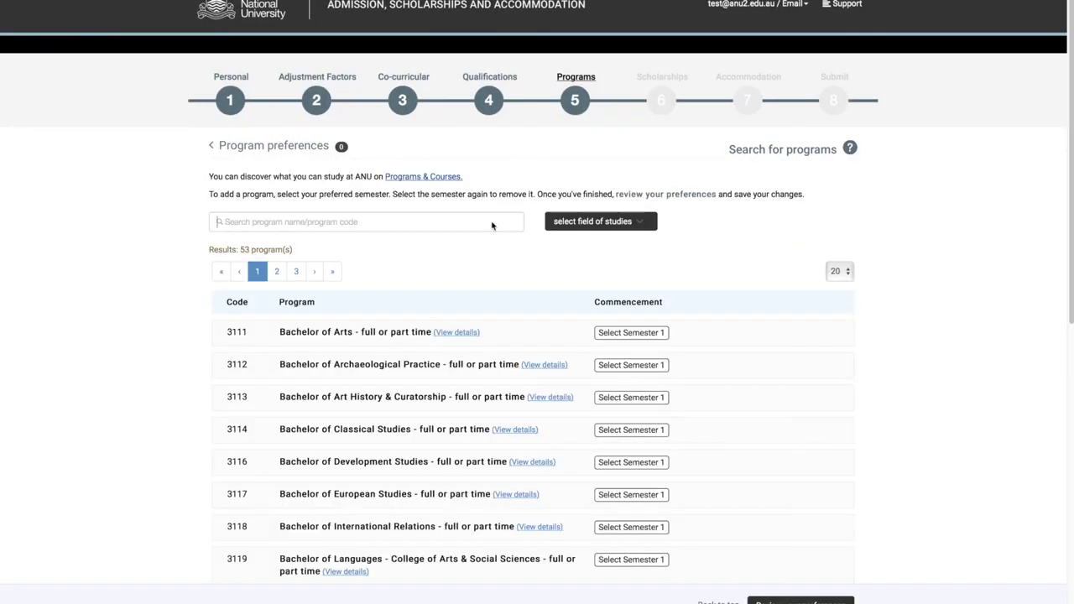
text(3116)
click(626, 304)
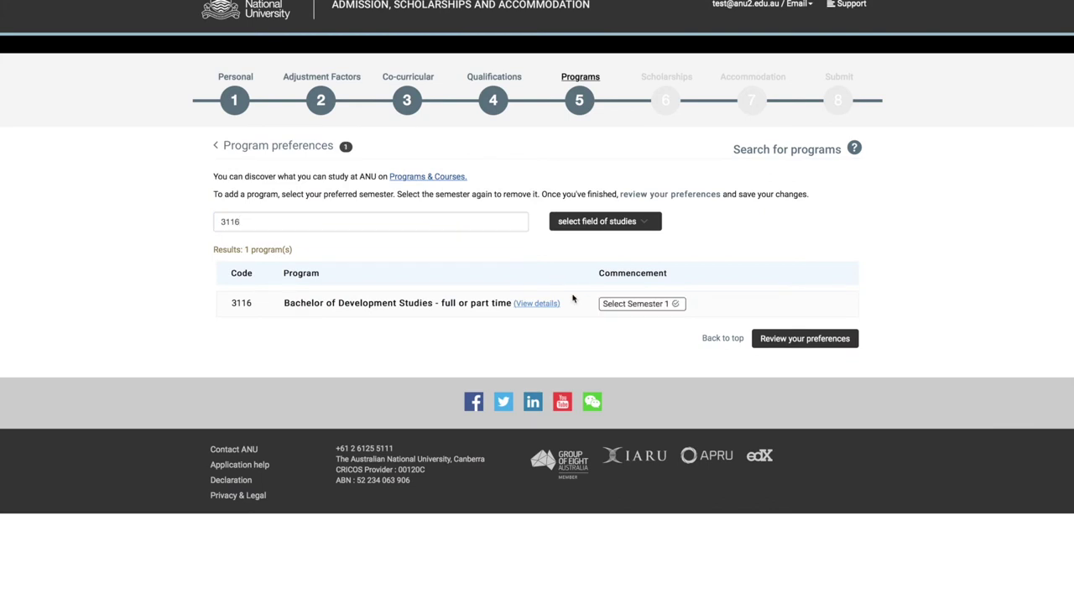
key(BackSpace)
key(BackSpace)
key(BackSpace)
Step: Add Arts, Archaeological Practice, Art History & Curatorship and Classical Studies, then save preferences
click(631, 333)
click(631, 365)
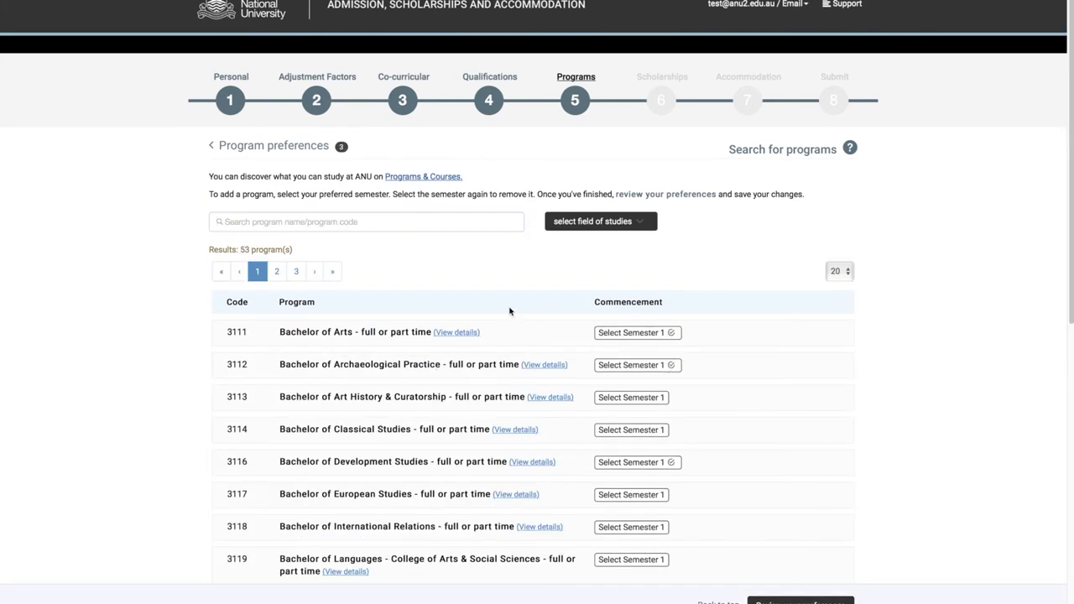
click(631, 397)
click(631, 429)
click(801, 601)
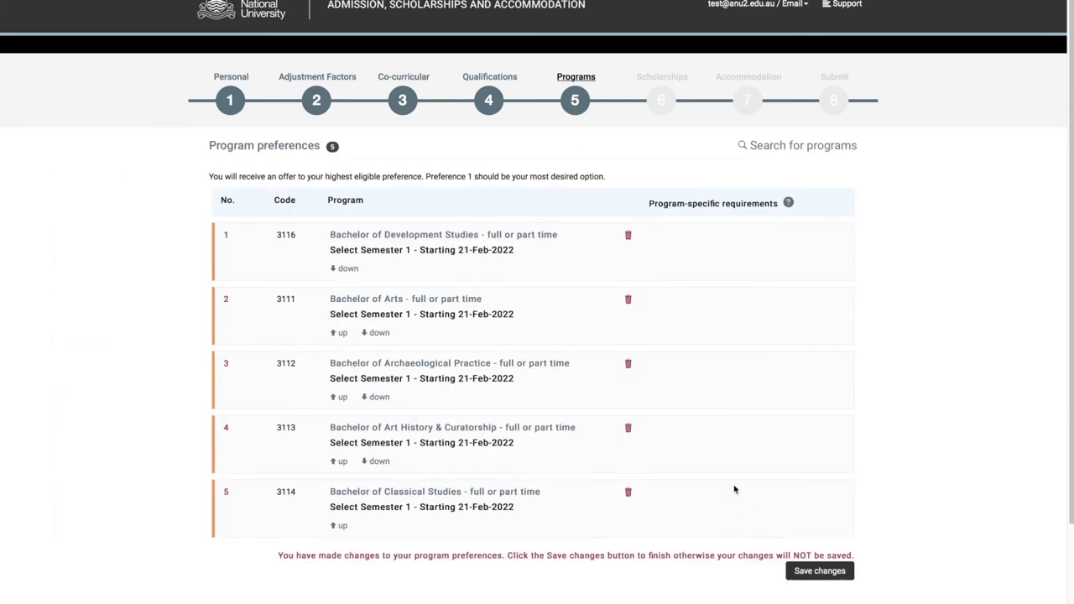
click(818, 574)
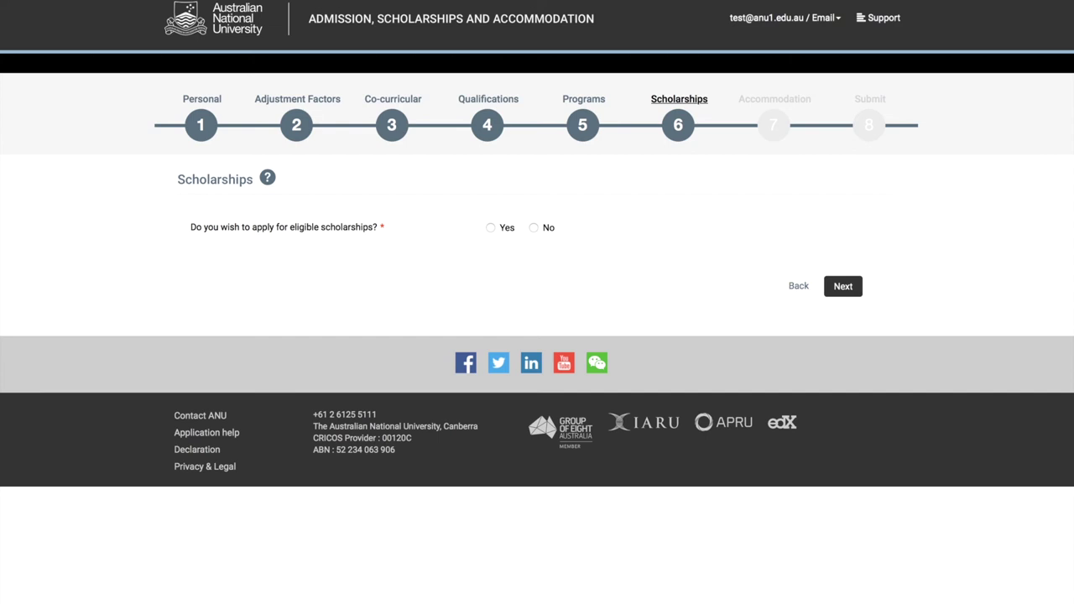
Step: Answer Yes to applying for eligible scholarships
click(491, 227)
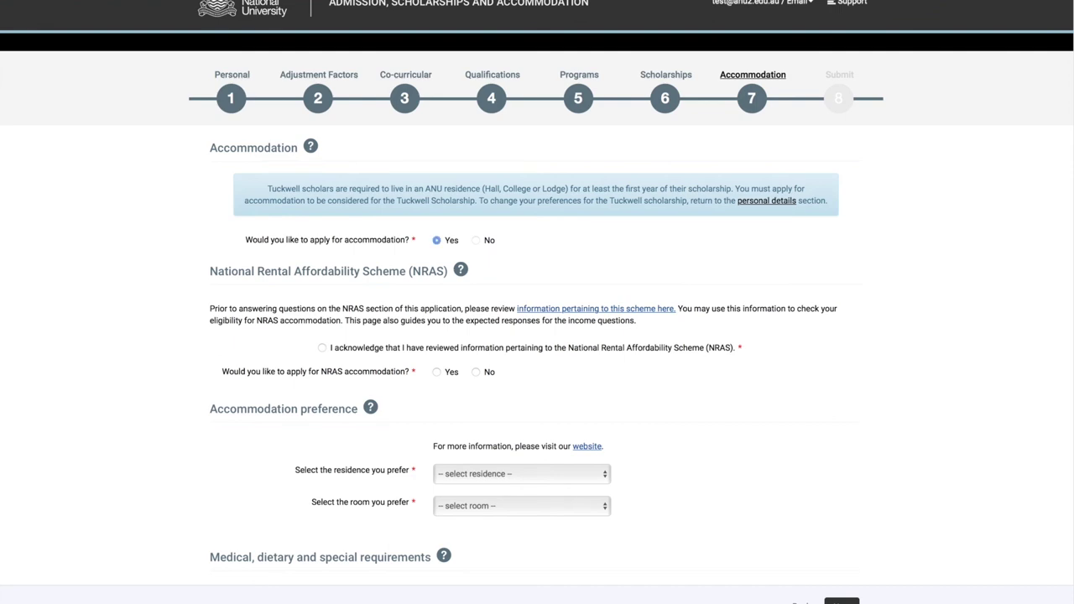
Step: Scroll through the Accommodation form to the bottom
scroll(537, 302, down, 1)
scroll(538, 302, down, 1)
scroll(538, 302, down, 1)
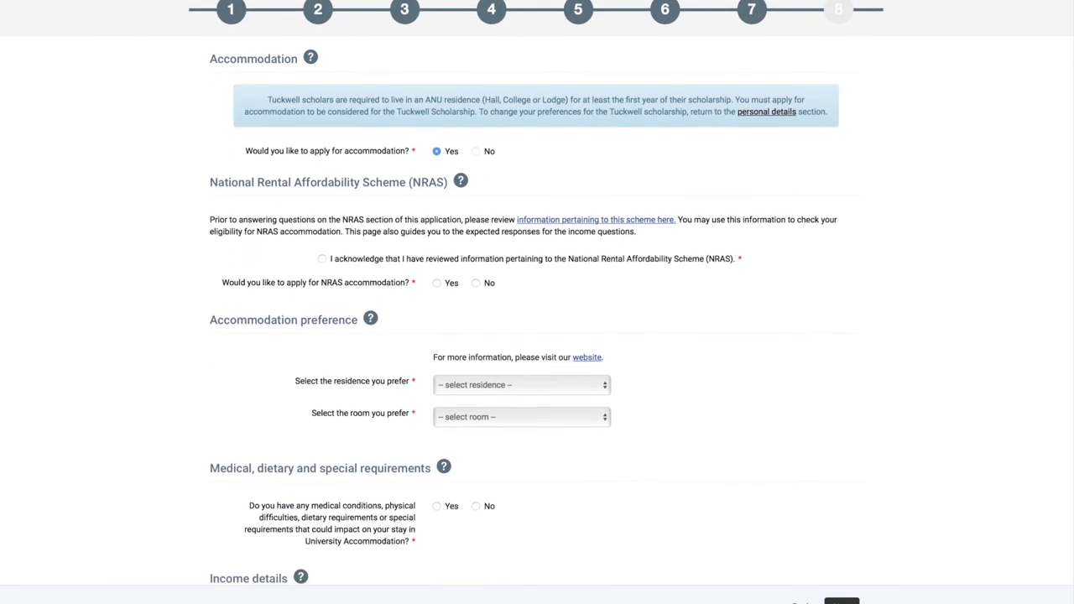
scroll(537, 302, down, 2)
scroll(538, 303, down, 1)
scroll(537, 302, down, 1)
scroll(538, 302, down, 1)
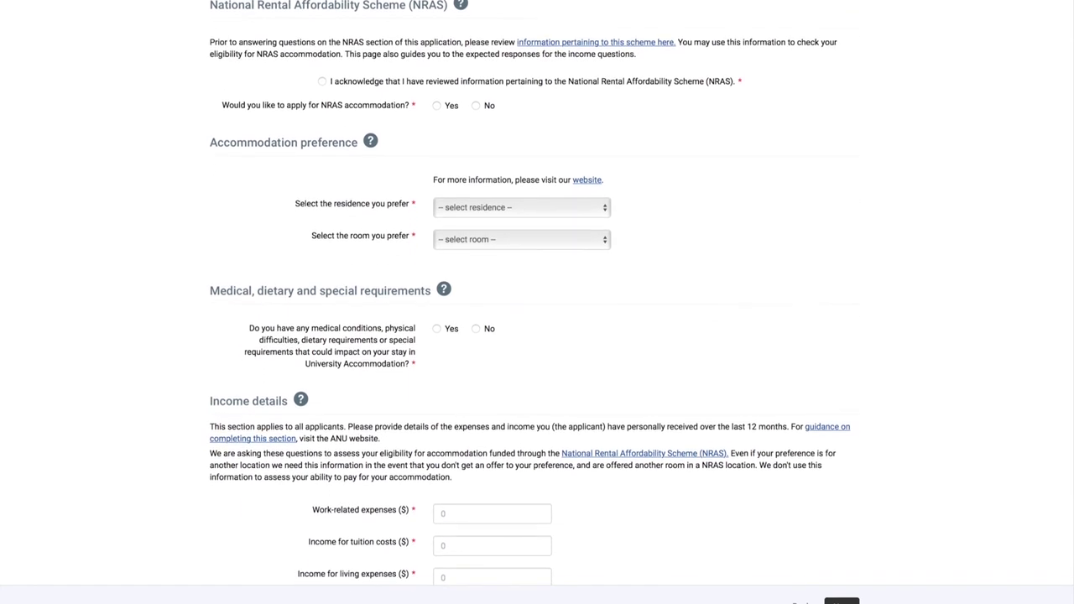
scroll(537, 302, down, 1)
scroll(537, 302, down, 1)
scroll(537, 303, down, 1)
scroll(538, 302, down, 2)
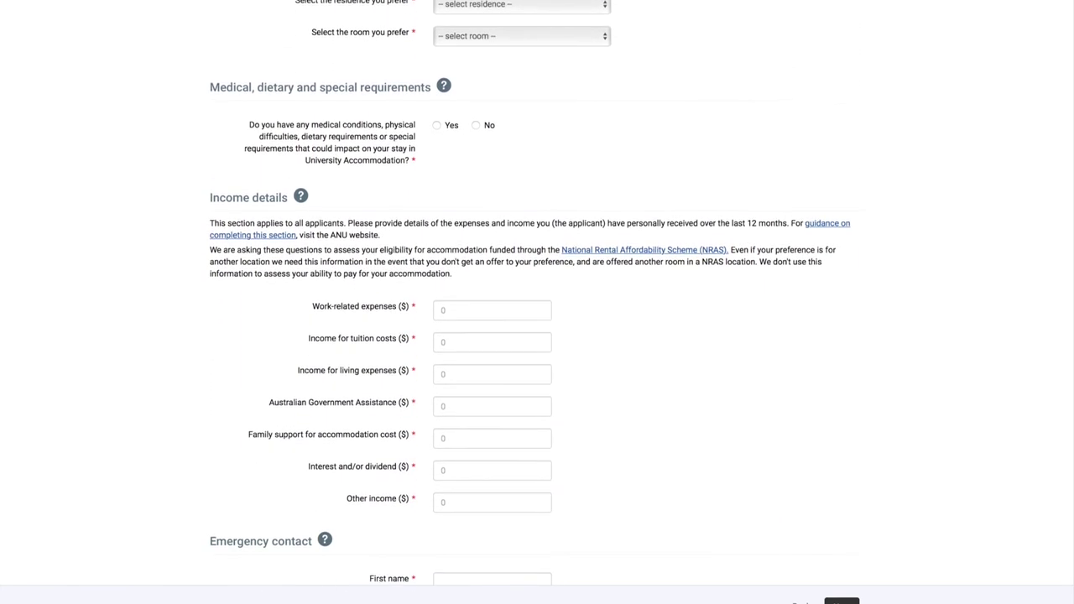
scroll(537, 302, down, 1)
scroll(537, 302, down, 1)
scroll(537, 302, down, 1)
scroll(537, 302, down, 2)
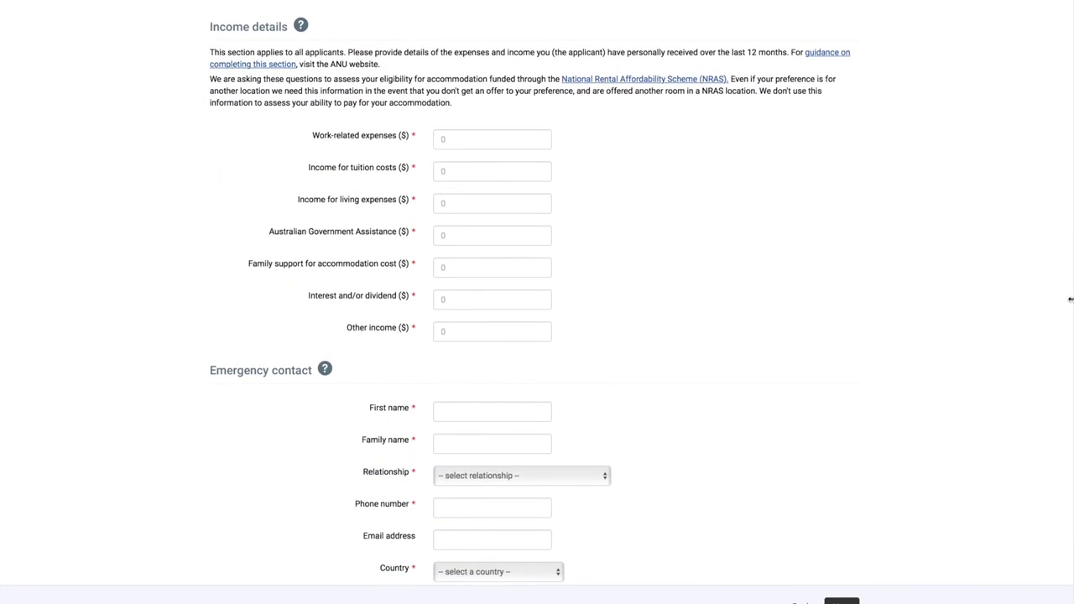
scroll(537, 302, down, 1)
scroll(537, 302, down, 1)
scroll(538, 302, down, 1)
scroll(537, 302, down, 1)
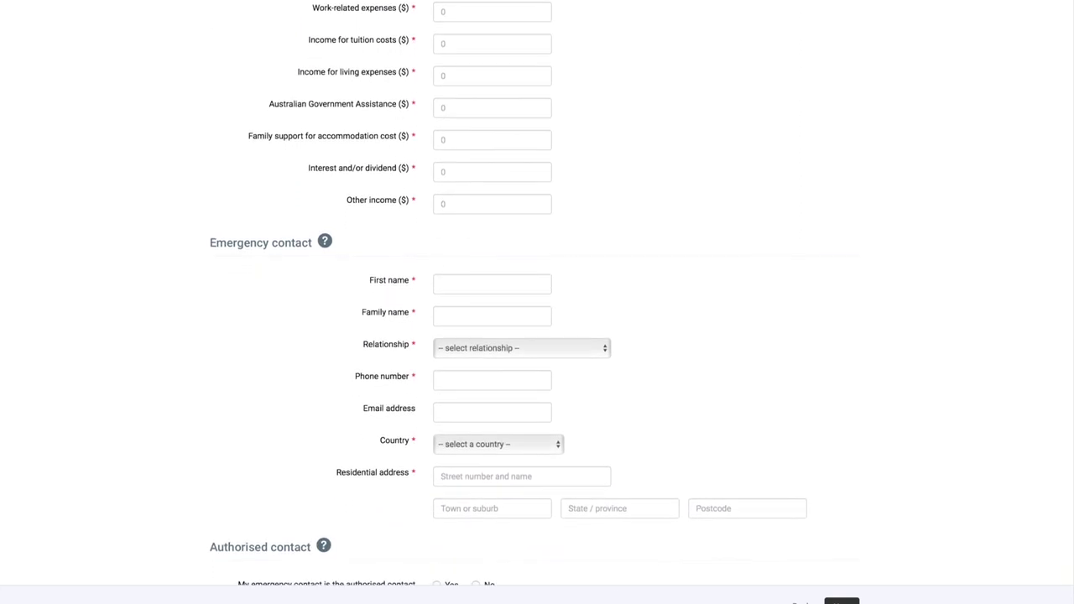
scroll(537, 302, down, 1)
scroll(538, 303, down, 2)
scroll(537, 302, down, 1)
scroll(537, 303, down, 1)
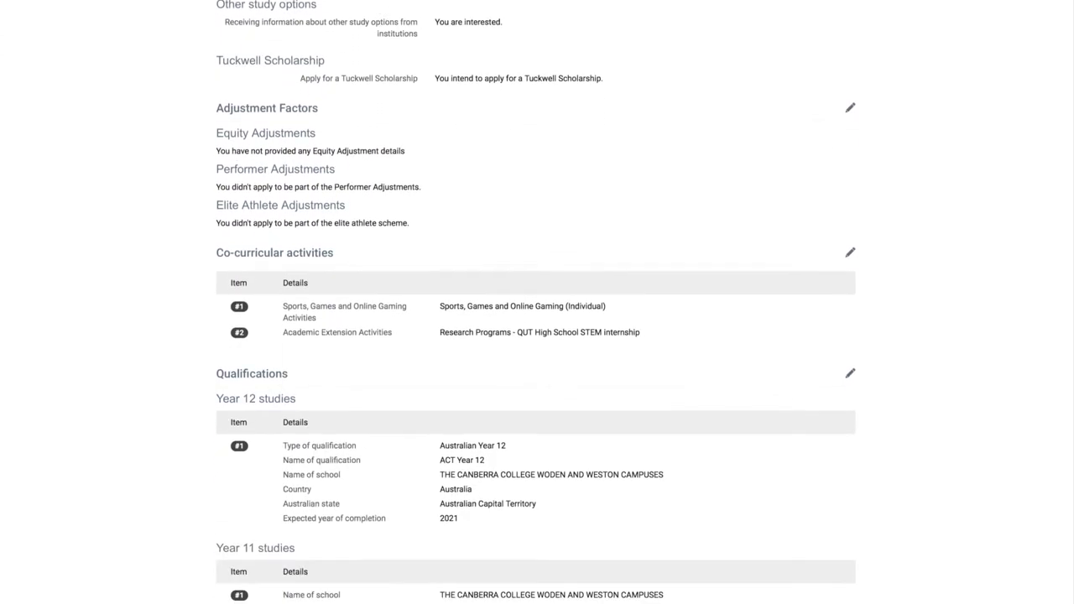
scroll(538, 302, down, 2)
scroll(537, 302, down, 1)
scroll(538, 302, down, 2)
scroll(537, 302, down, 2)
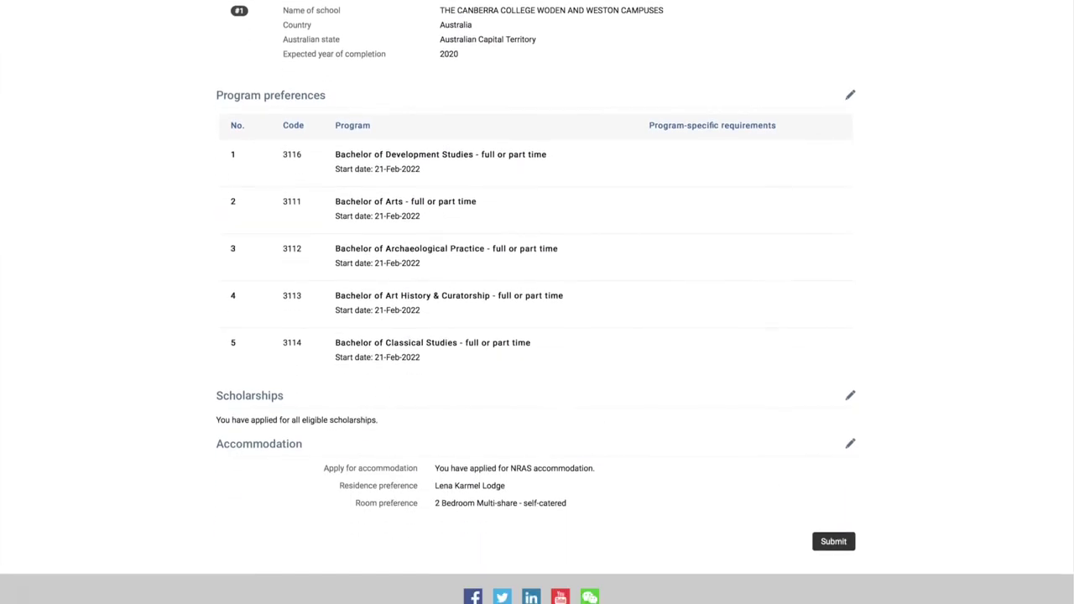
scroll(537, 302, down, 1)
scroll(538, 302, down, 1)
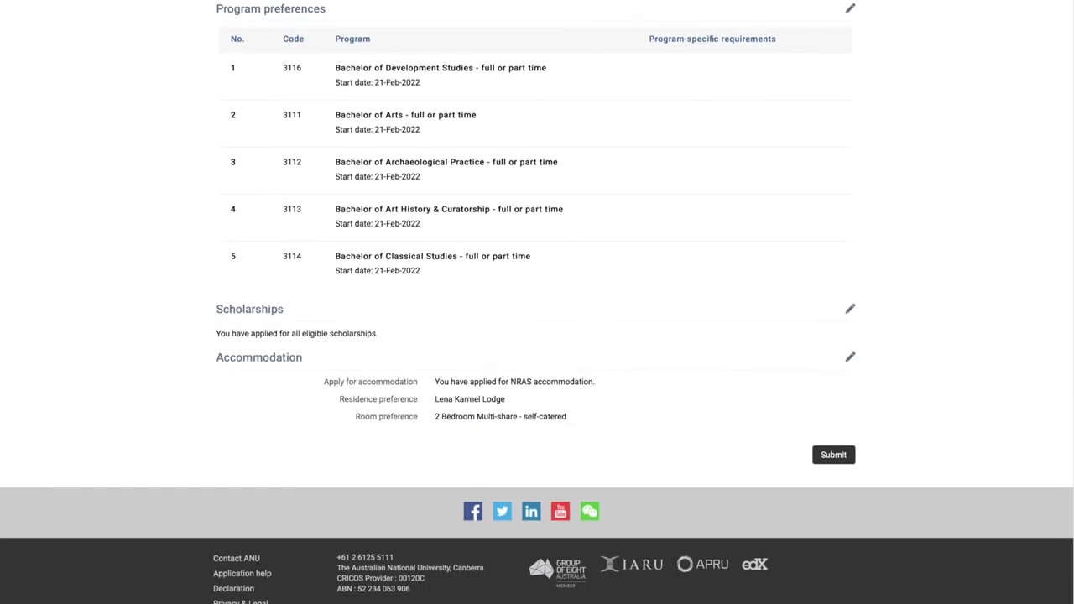
Step: Review the application summary, then bring up and read through the Declaration and authority
click(835, 456)
drag(785, 56, 786, 272)
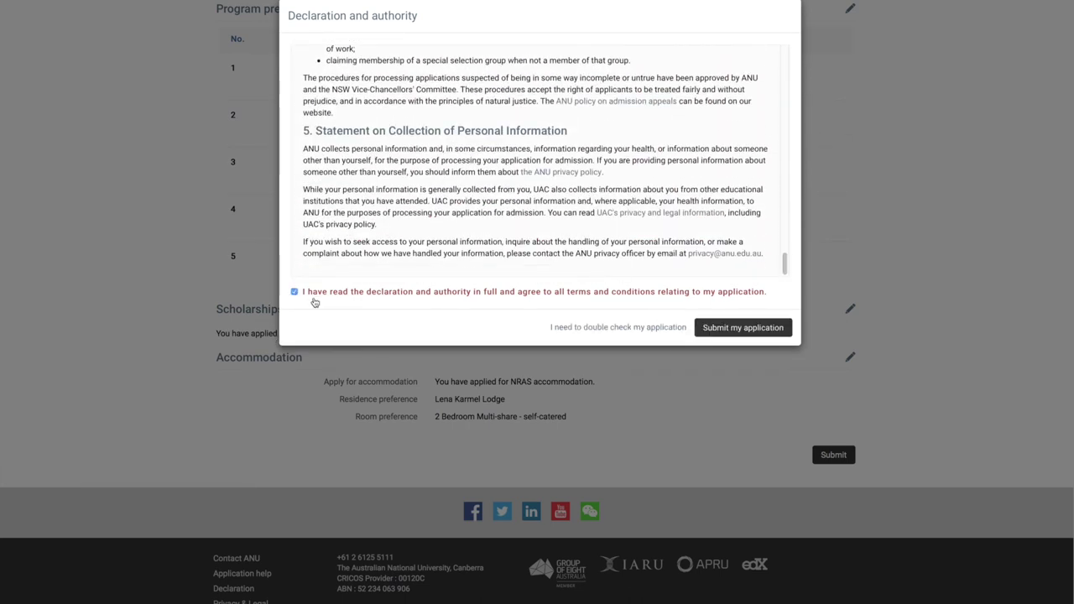